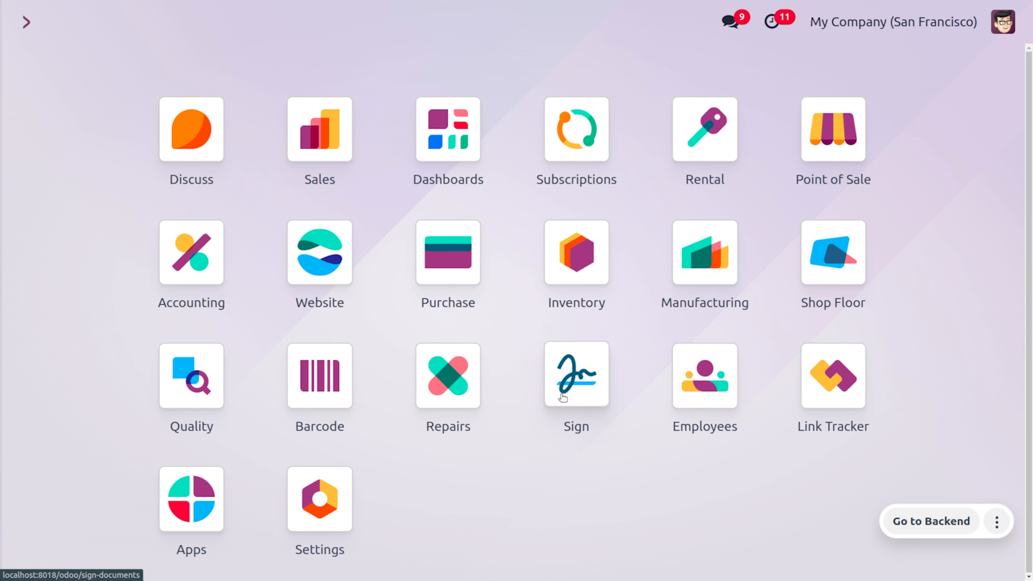
Open the Sales app's settings and check the Consolidate subscriptions billing option in the Invoicing section.
type("sa")
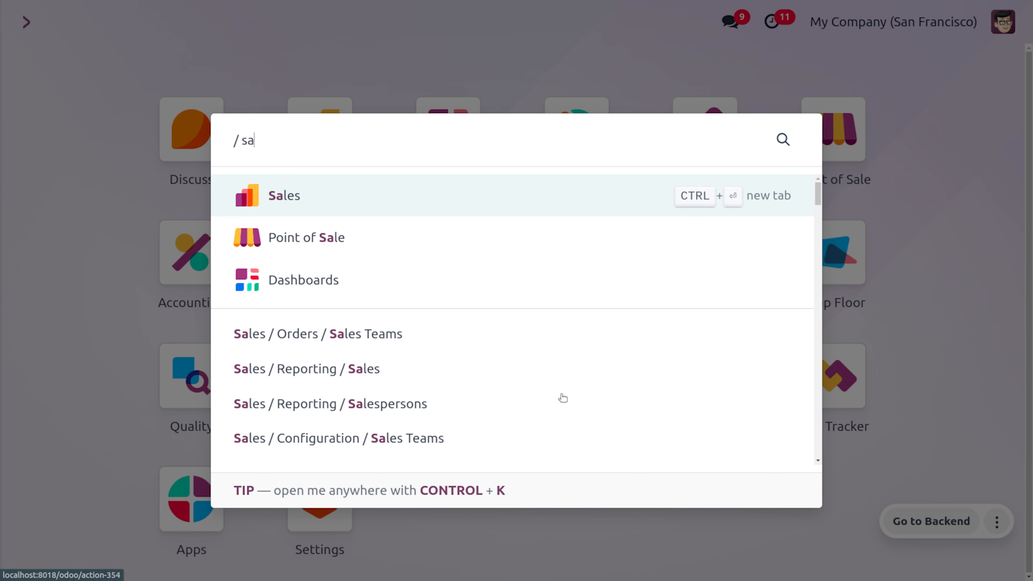
key("Return")
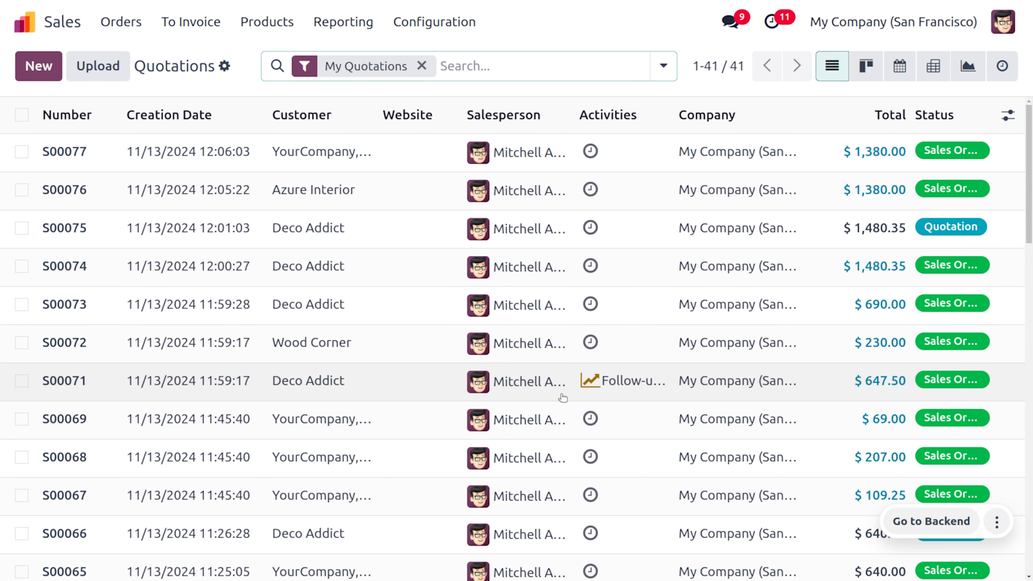
left_click(436, 22)
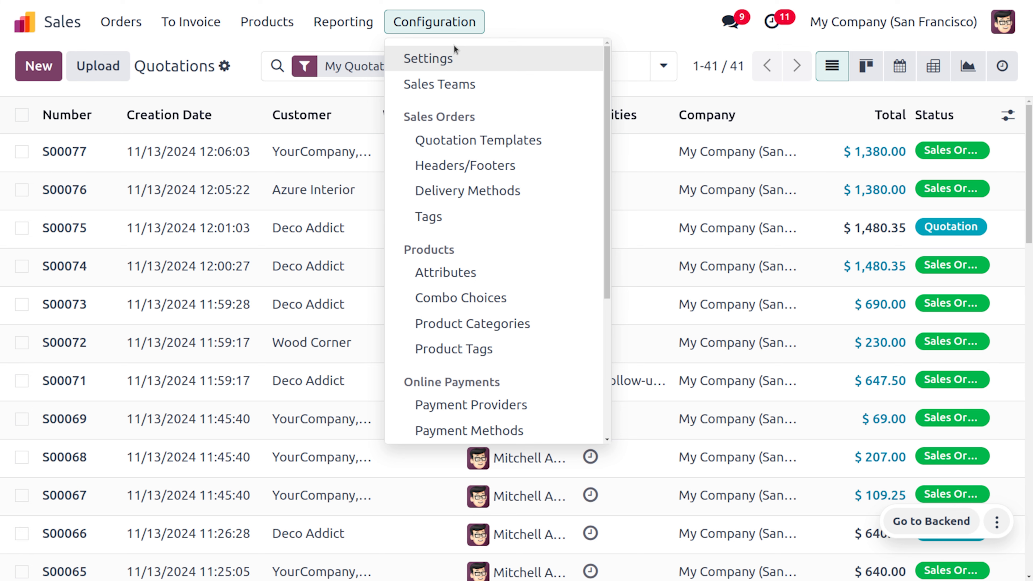
left_click(473, 67)
mouse_move(492, 7)
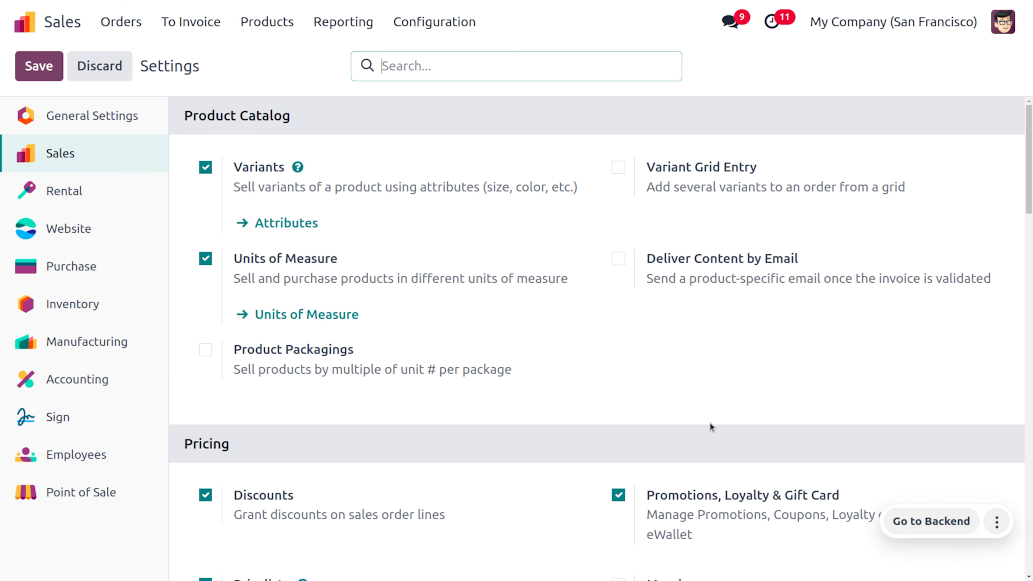
scroll(707, 424, "down", 15)
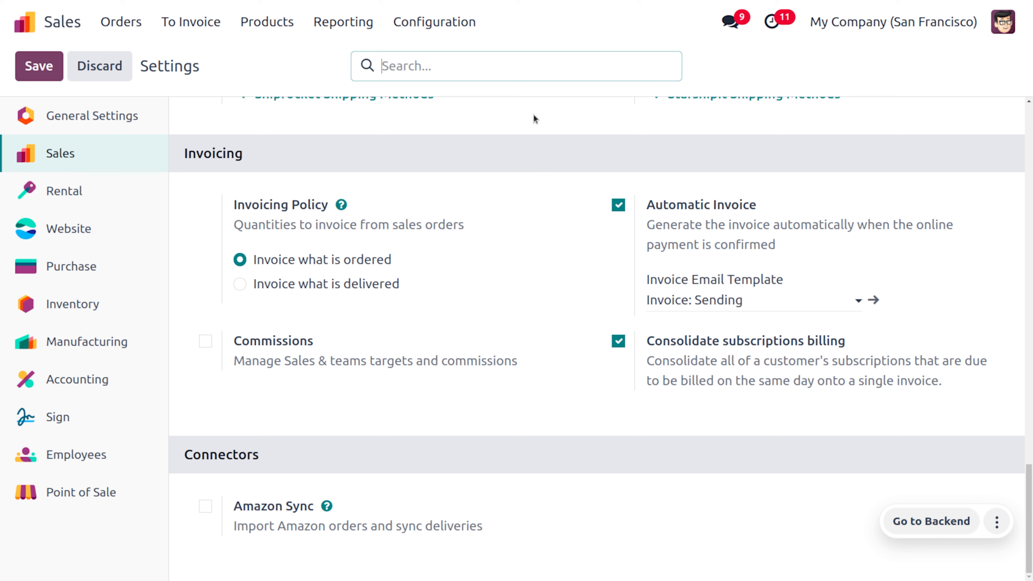
Open the newest subscription order from the quotations list to view its recurring plan, and return to the list.
left_click(137, 28)
left_click(164, 50)
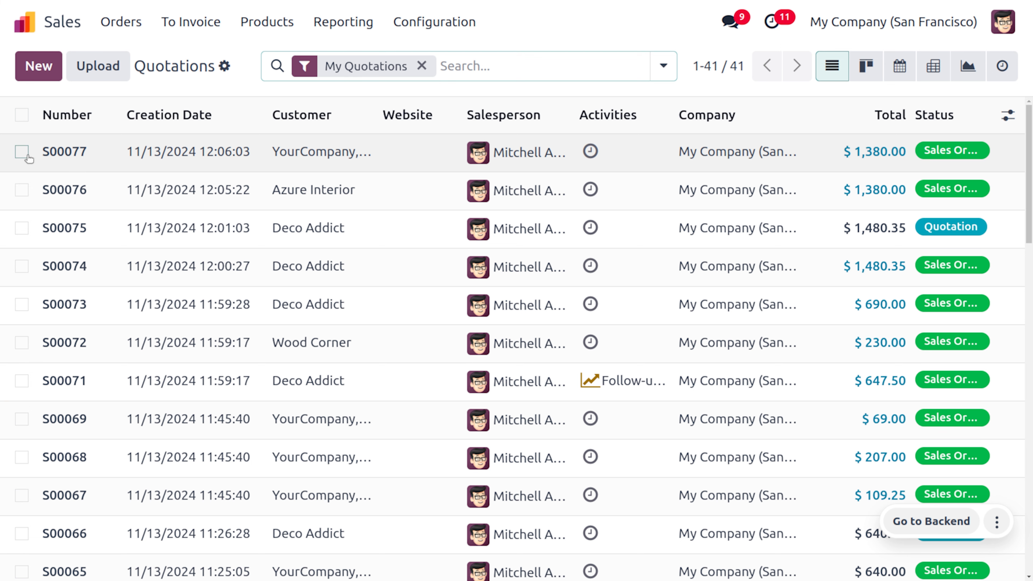
left_click(115, 155)
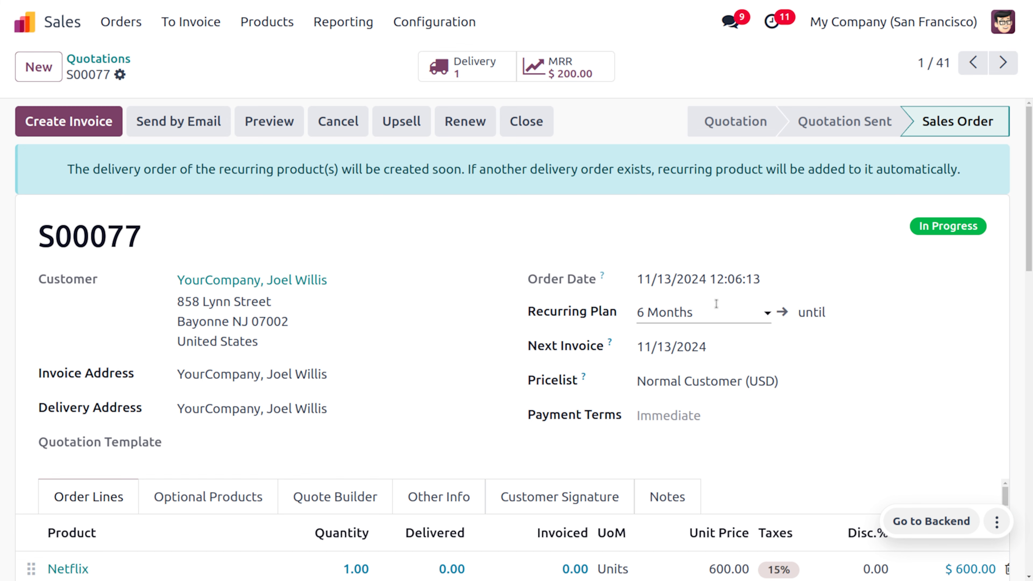
left_click(97, 59)
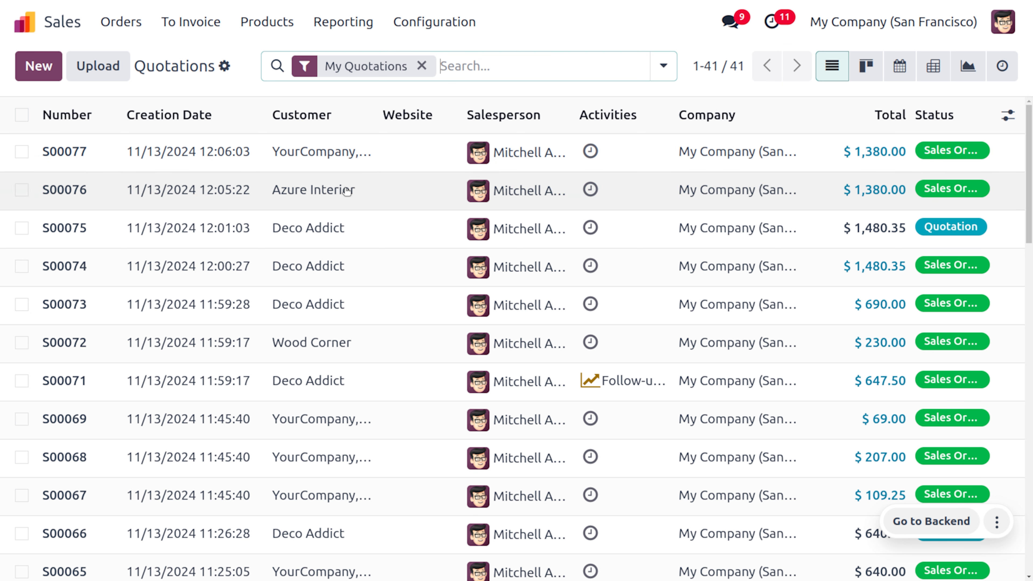
Create draft invoices with Consolidated Billing for the two newest orders, which belong to YourCompany and Azure Interior.
left_click(22, 152)
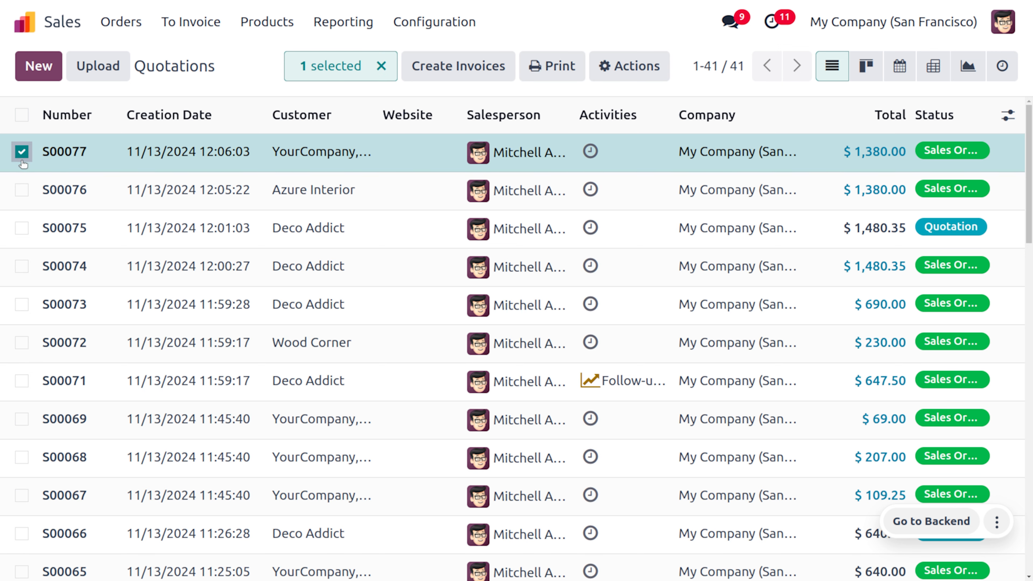
left_click(22, 189)
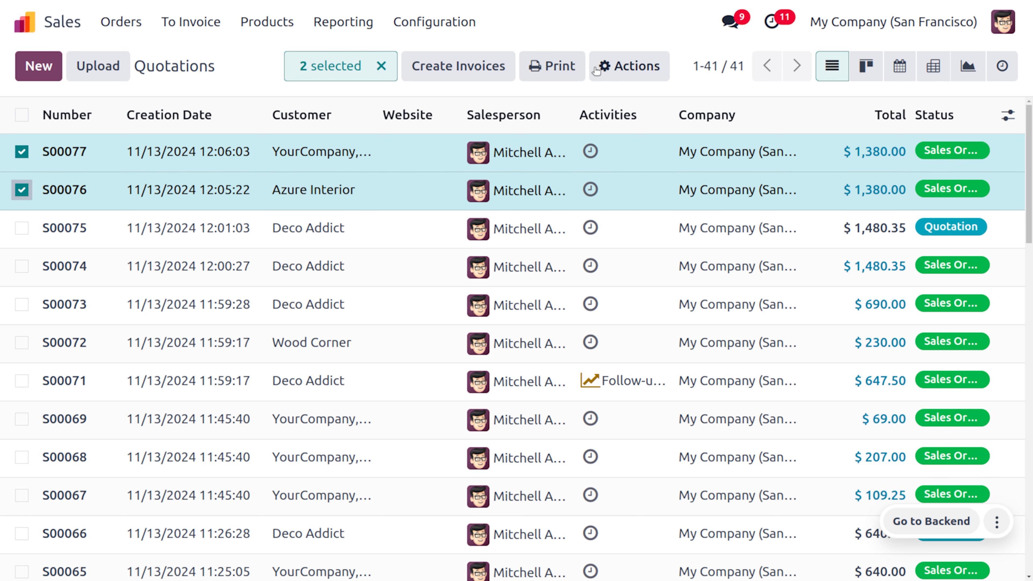
left_click(609, 70)
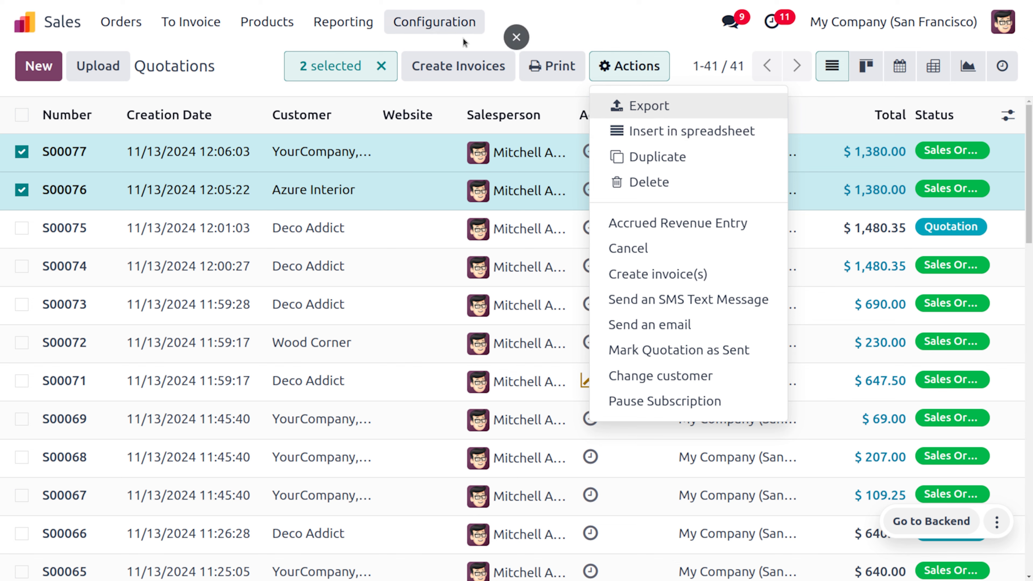
left_click(466, 77)
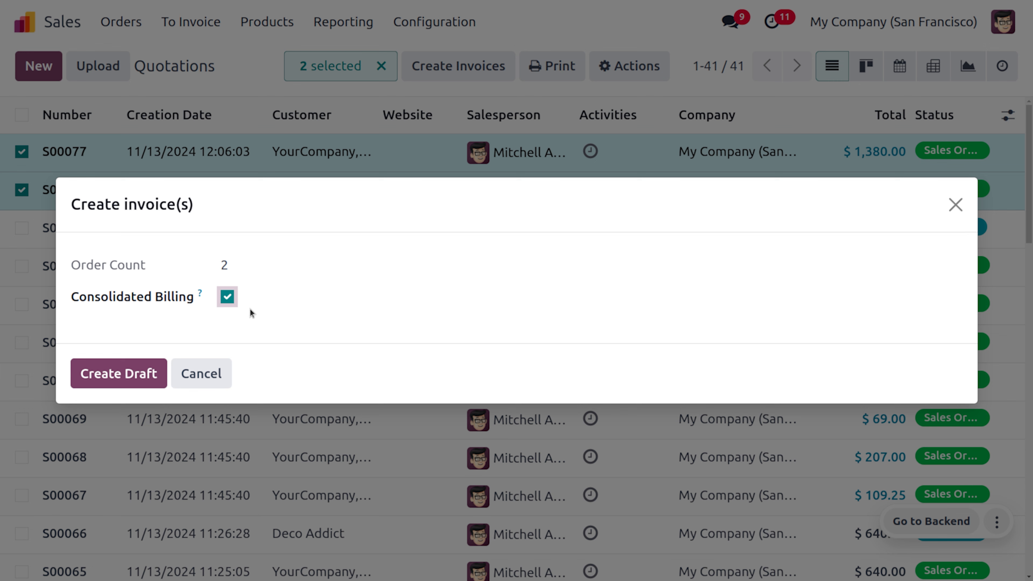
left_click(120, 382)
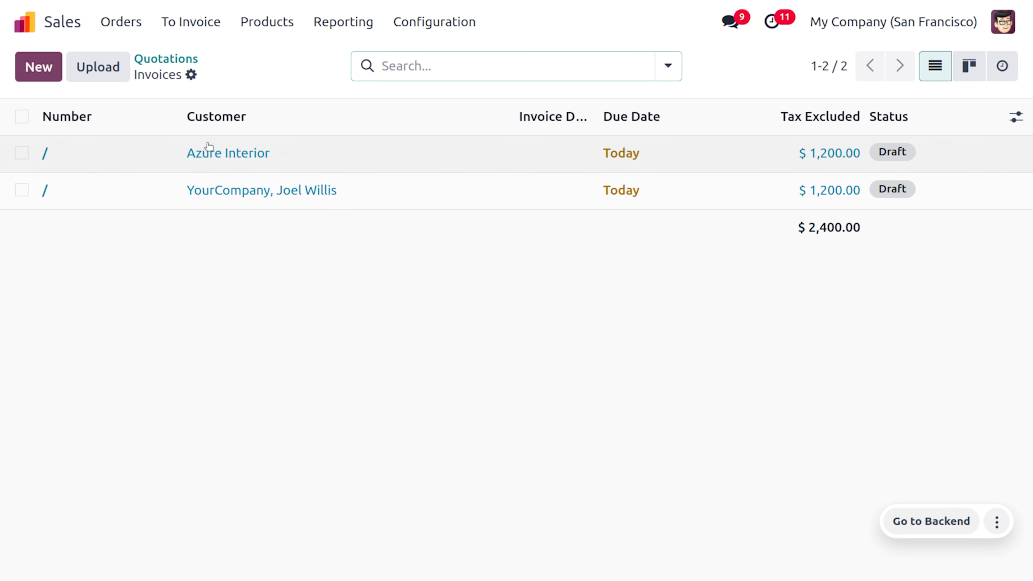
Duplicate the newest YourCompany subscription order from the quotations list and confirm the copy as a sales order.
left_click(161, 60)
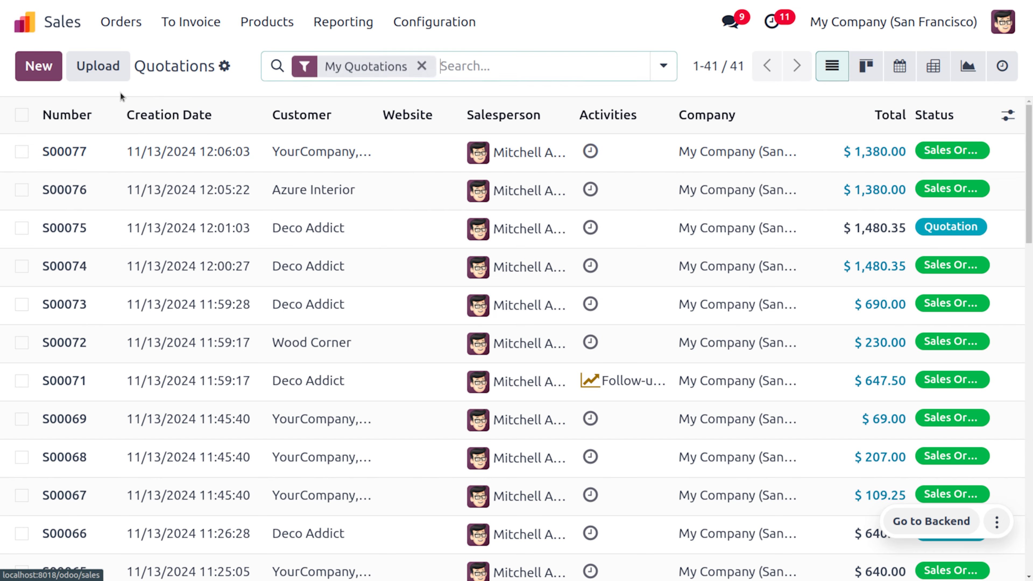
left_click(139, 148)
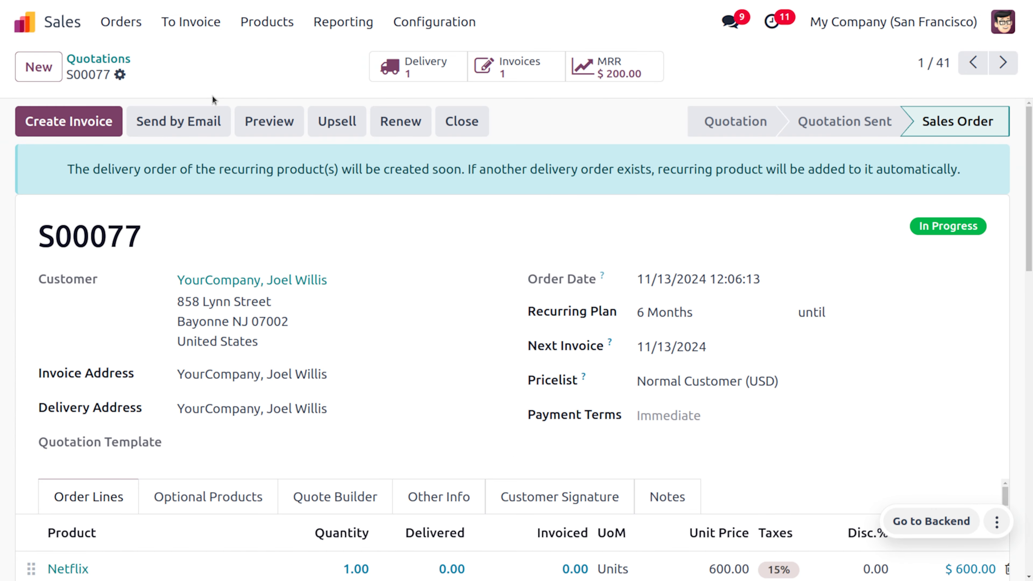
left_click(120, 75)
left_click(178, 148)
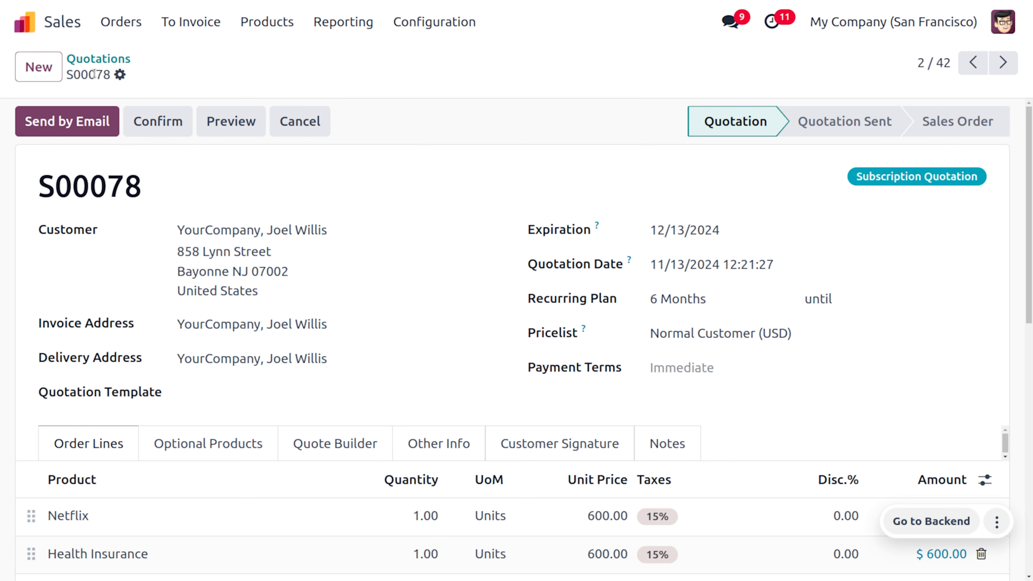
left_click(166, 121)
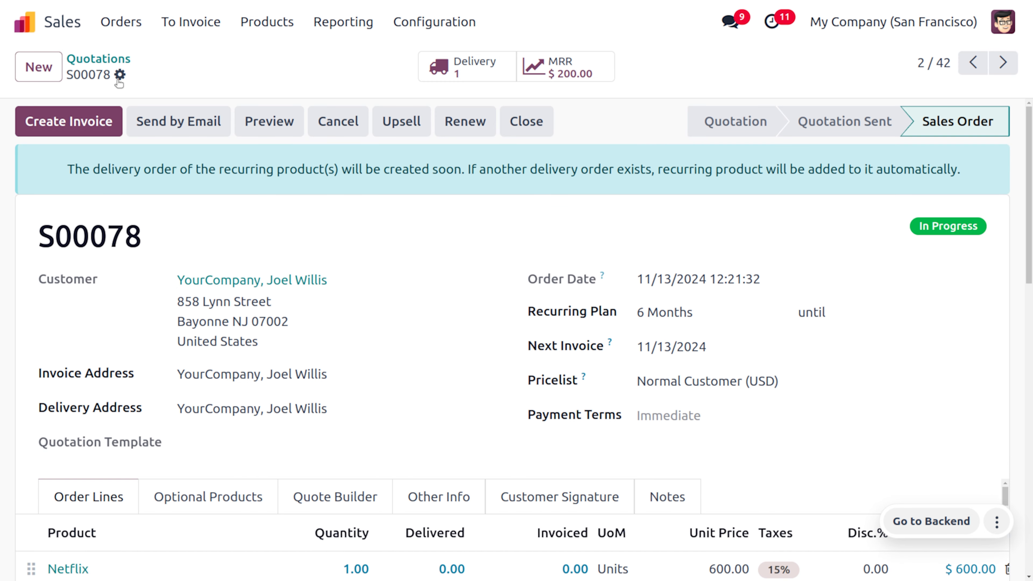
Duplicate the confirmed copy to make a second YourCompany subscription order and confirm it.
left_click(120, 76)
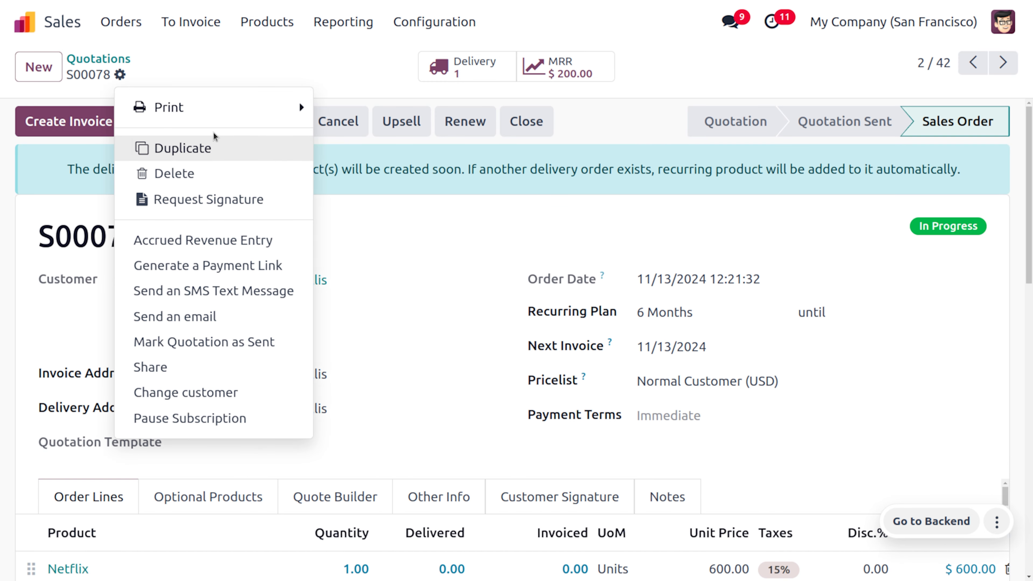
left_click(222, 149)
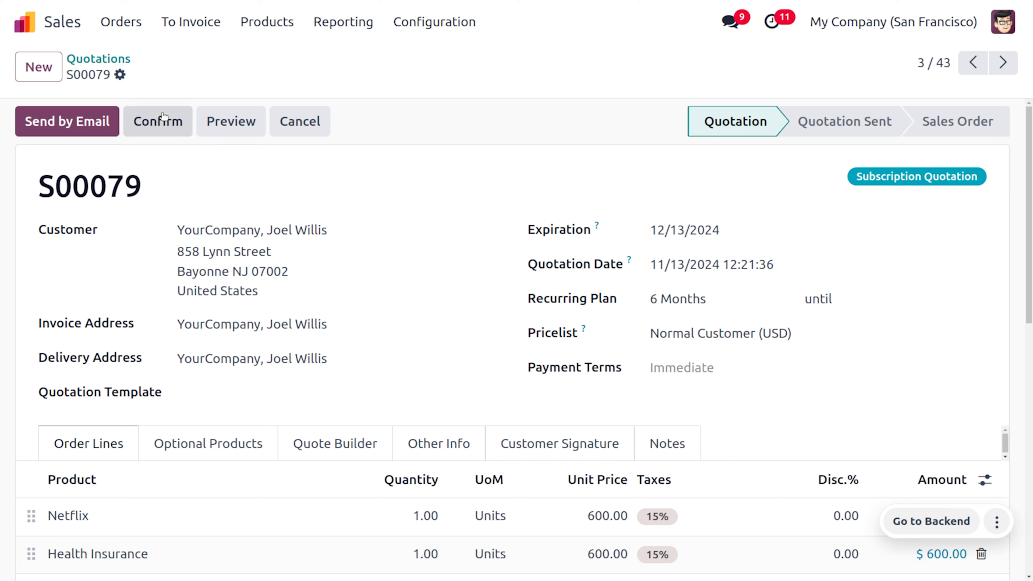
left_click(172, 120)
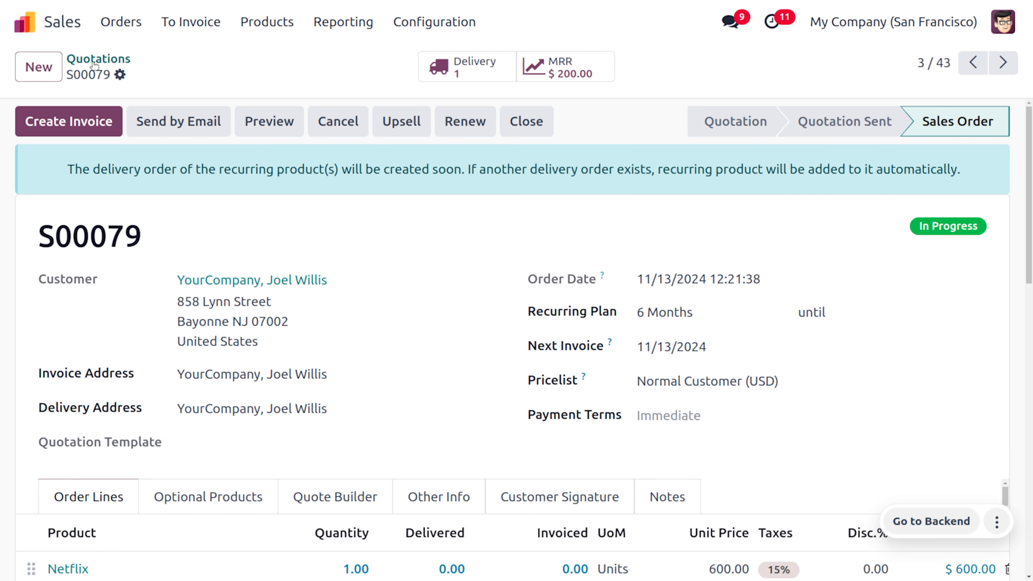
Create a draft invoice with Consolidated Billing for the two duplicated YourCompany orders from the quotations list.
left_click(94, 61)
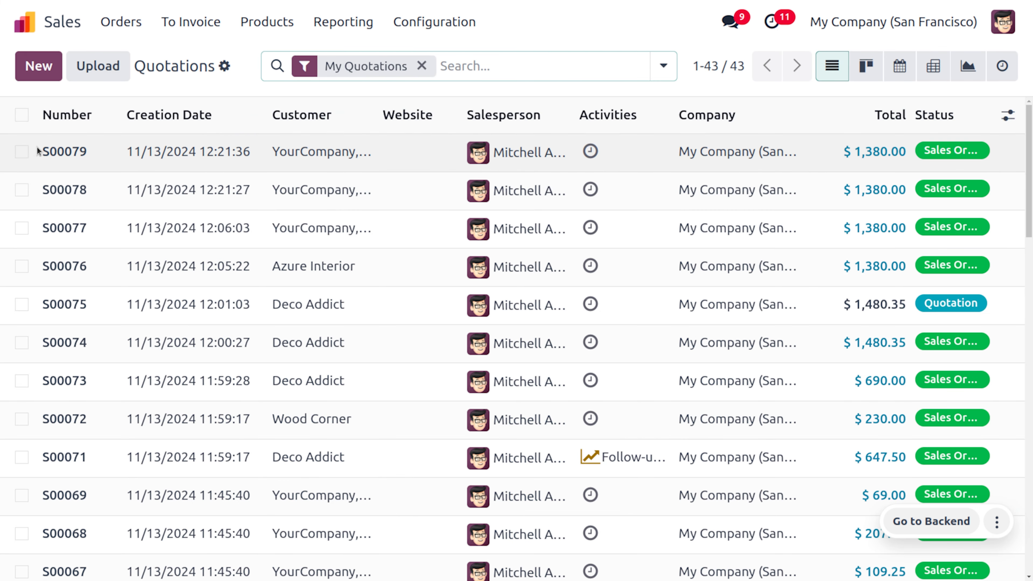
left_click(21, 151)
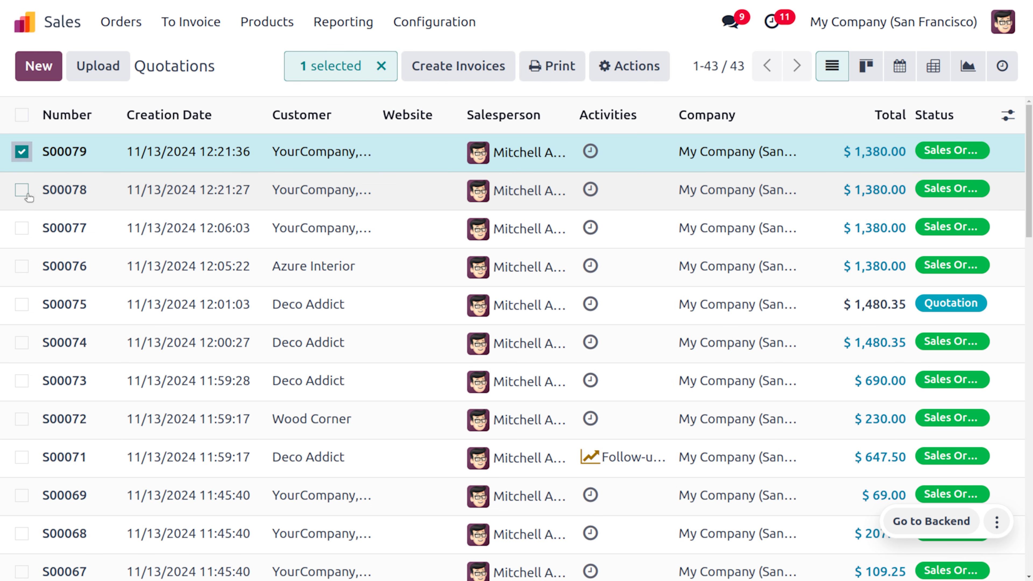
left_click(22, 191)
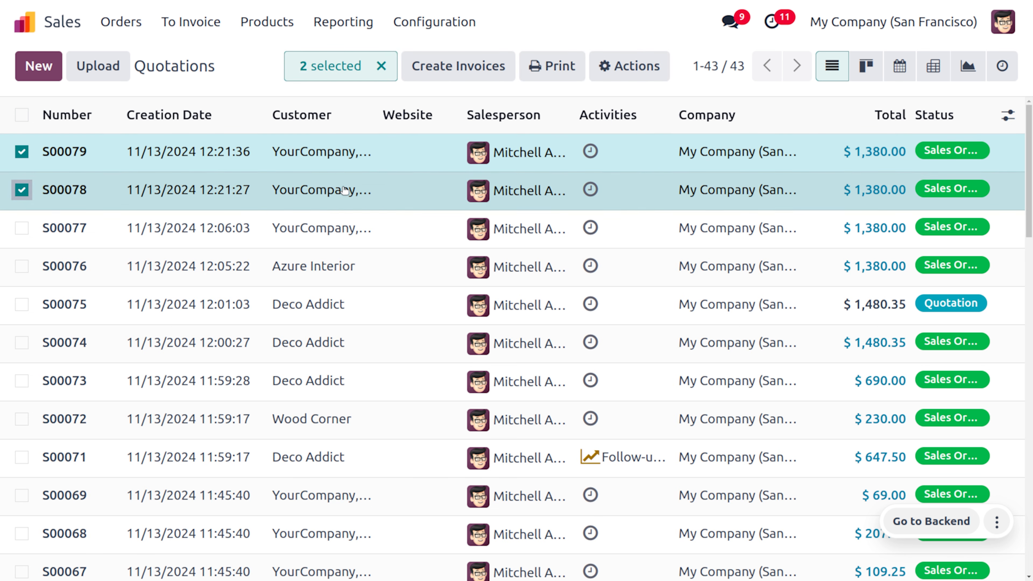
left_click(466, 74)
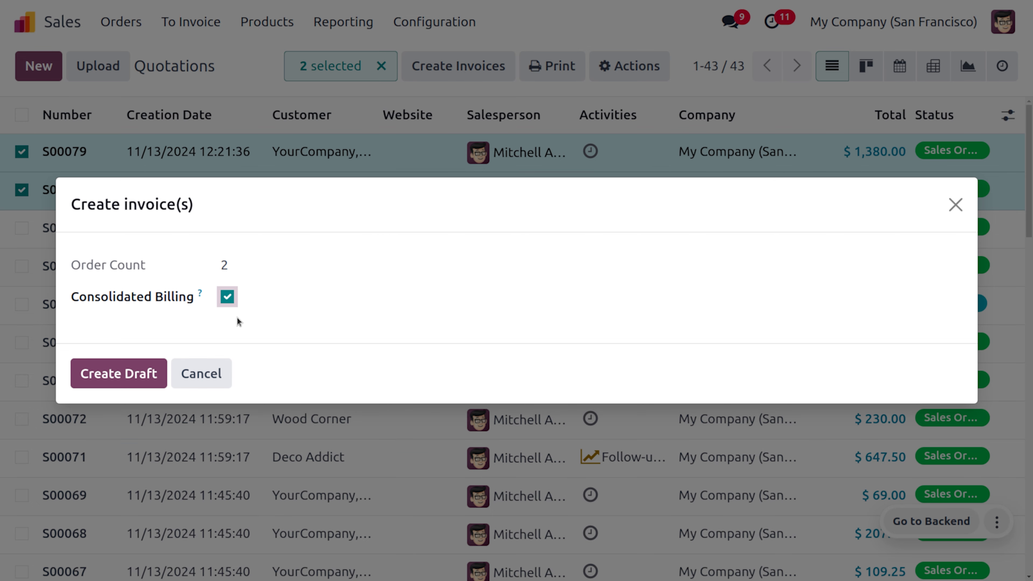
left_click(128, 372)
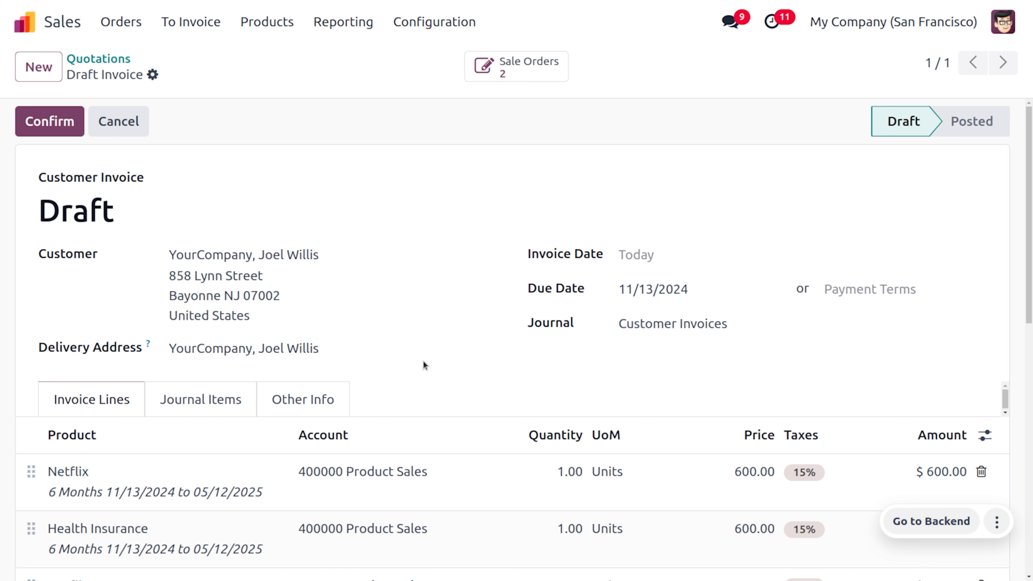
Review the invoice lines of the consolidated draft invoice and confirm the invoice.
scroll(423, 362, "down", 4)
scroll(423, 363, "up", 4)
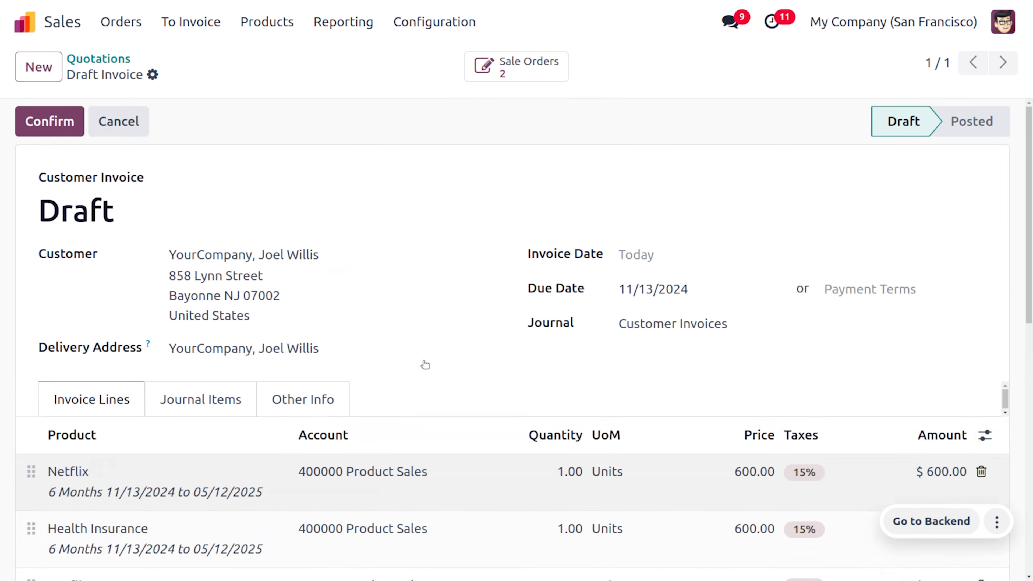
scroll(423, 361, "down", 4)
scroll(423, 361, "up", 4)
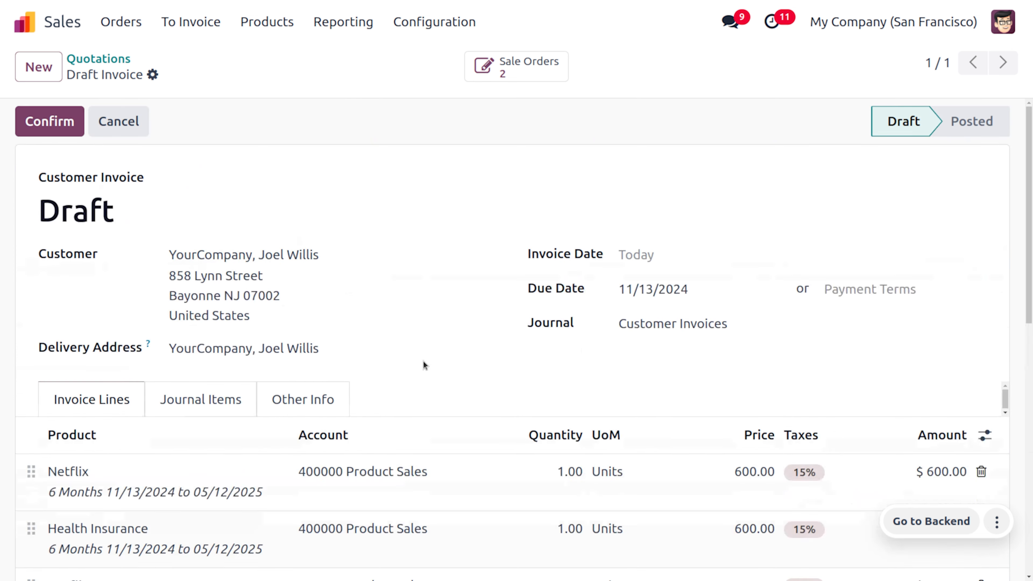
left_click(71, 123)
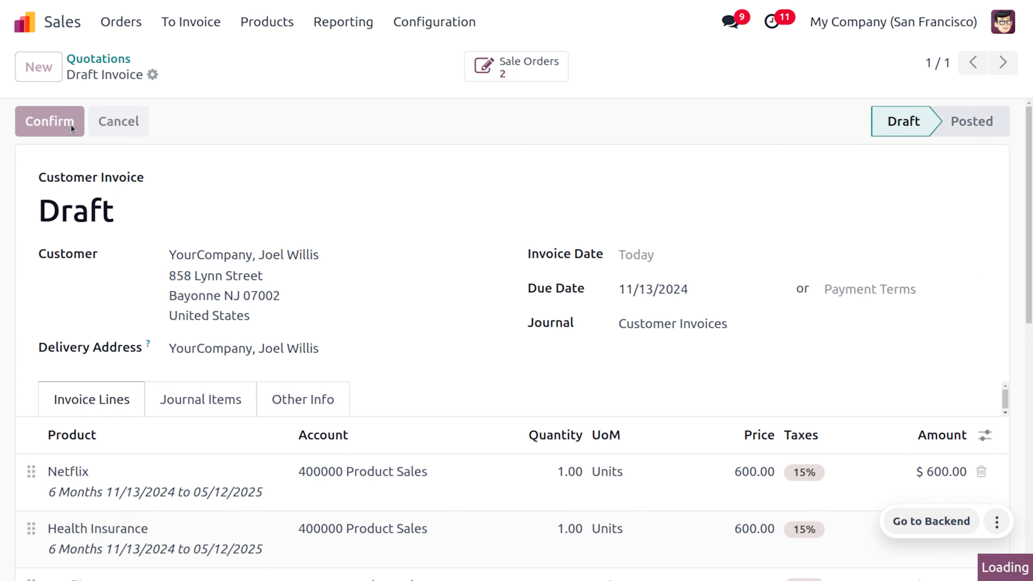